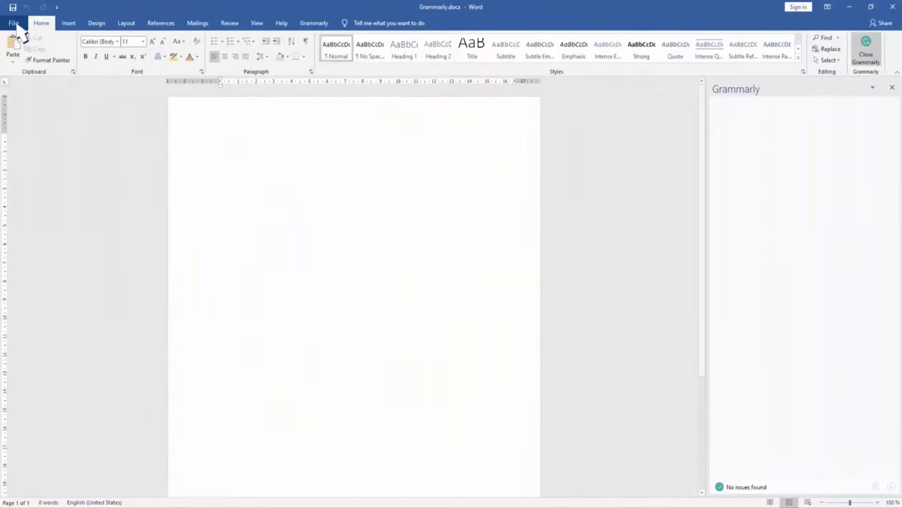
# Step: Set the multiple-display option to Optimize for compatibility in the Word options and apply it
pyautogui.click(14, 24)
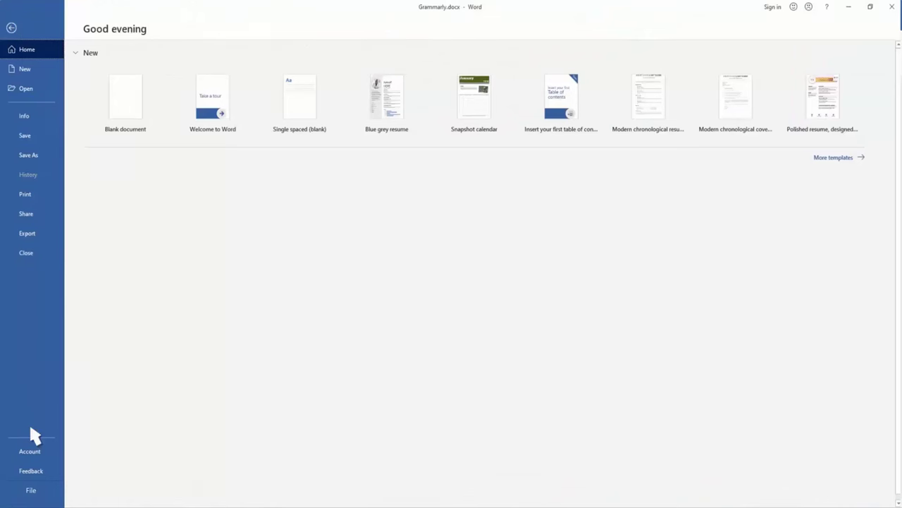
pyautogui.click(31, 490)
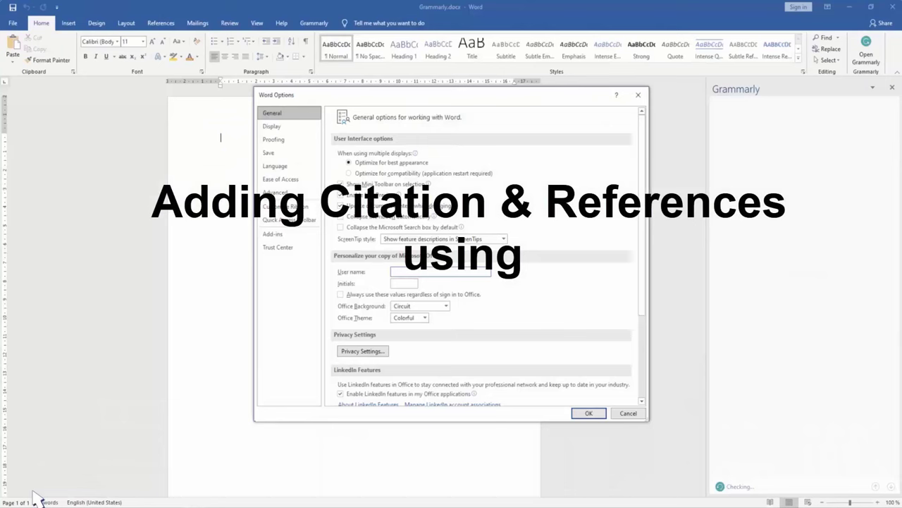
pyautogui.click(349, 172)
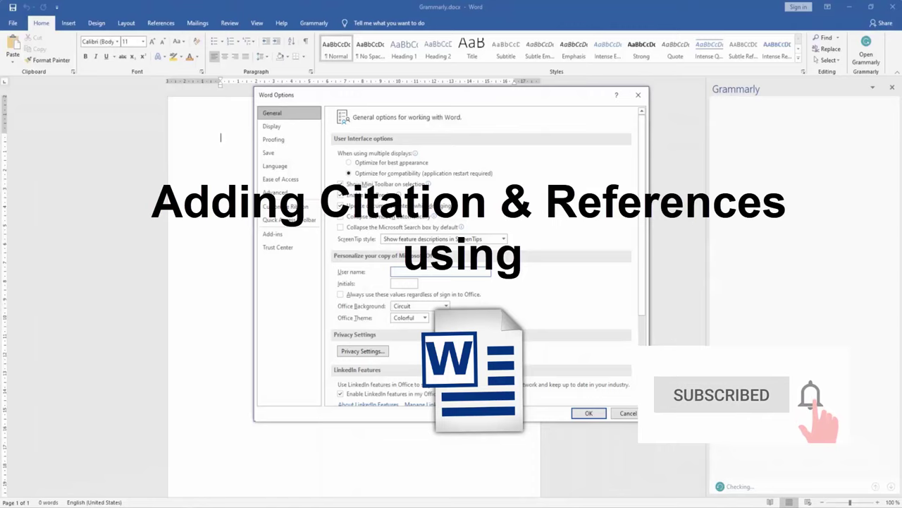
pyautogui.click(589, 414)
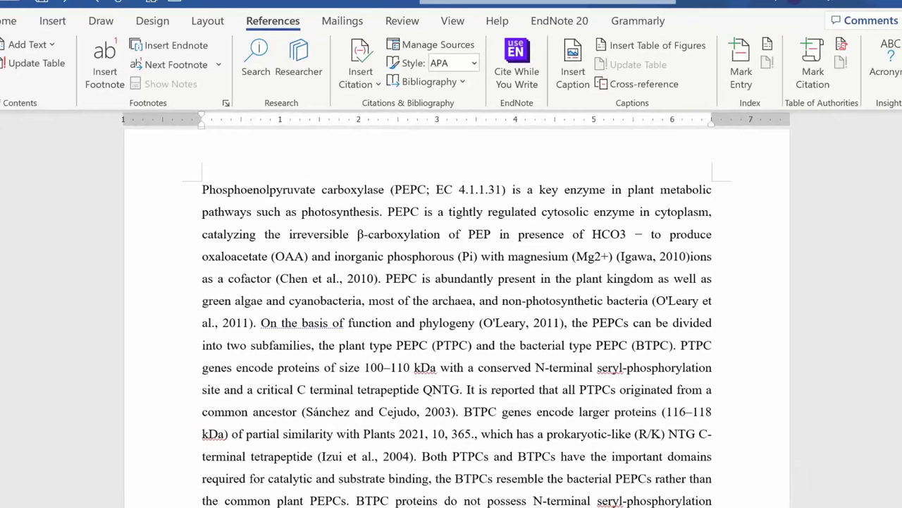
# Step: Examine the in-text citations in the opening paragraph, including the two dated 2011
pyautogui.click(435, 189)
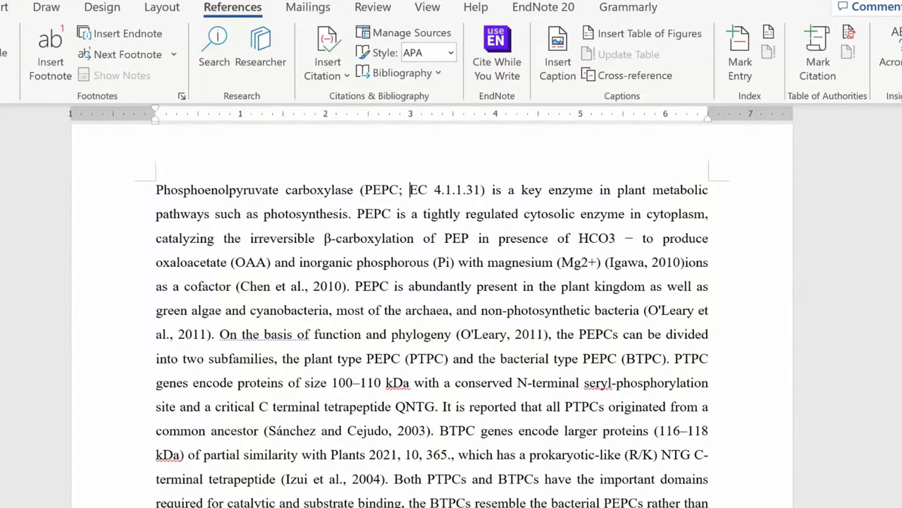
pyautogui.scroll(-1, 432, 317)
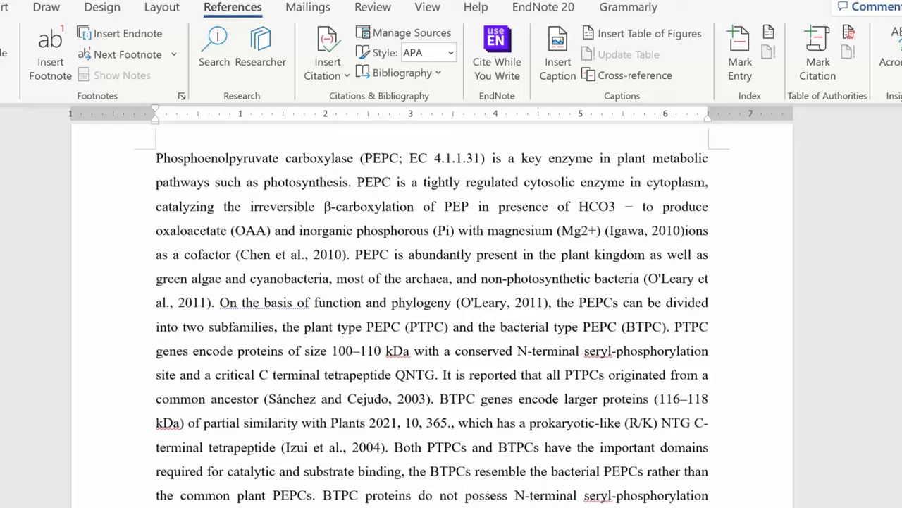
pyautogui.scroll(2, 432, 318)
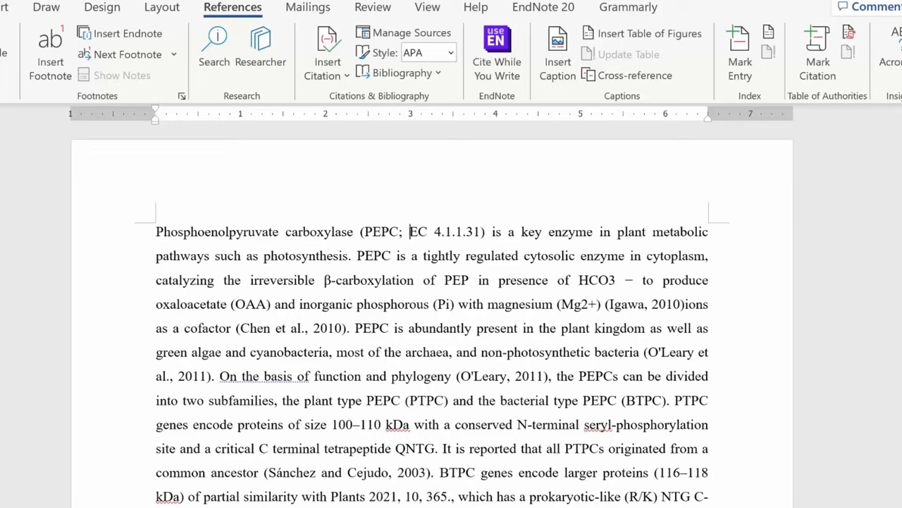
pyautogui.click(189, 376)
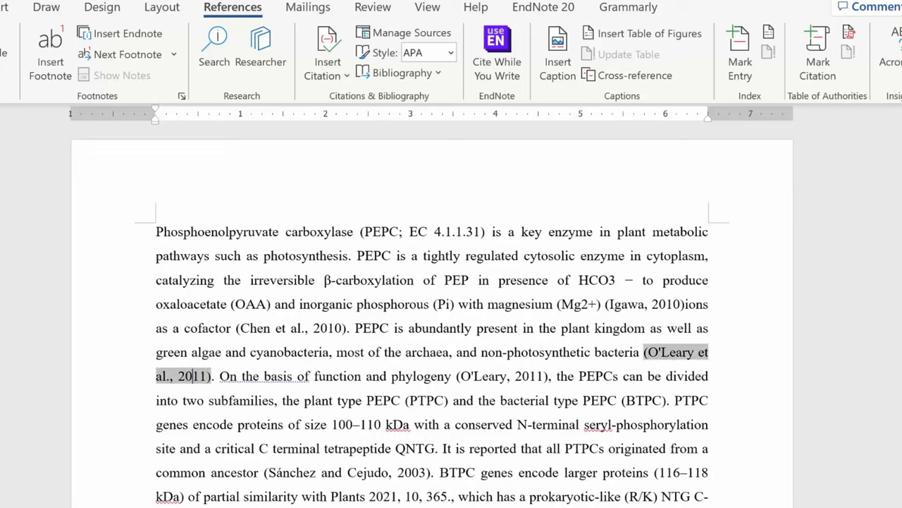
pyautogui.click(500, 376)
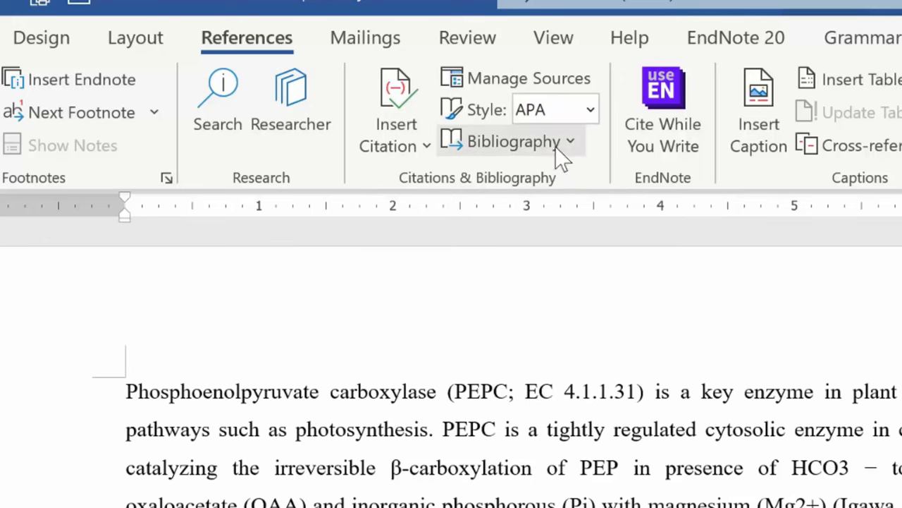
# Step: Open the Source Manager, view the Web site fields for the Placeholder1 source, and leave its editor without saving
pyautogui.click(513, 79)
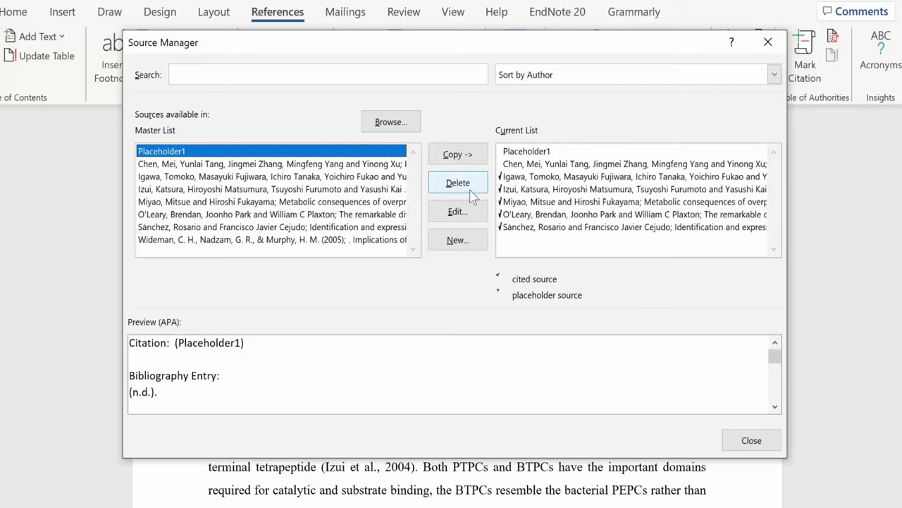
pyautogui.click(457, 213)
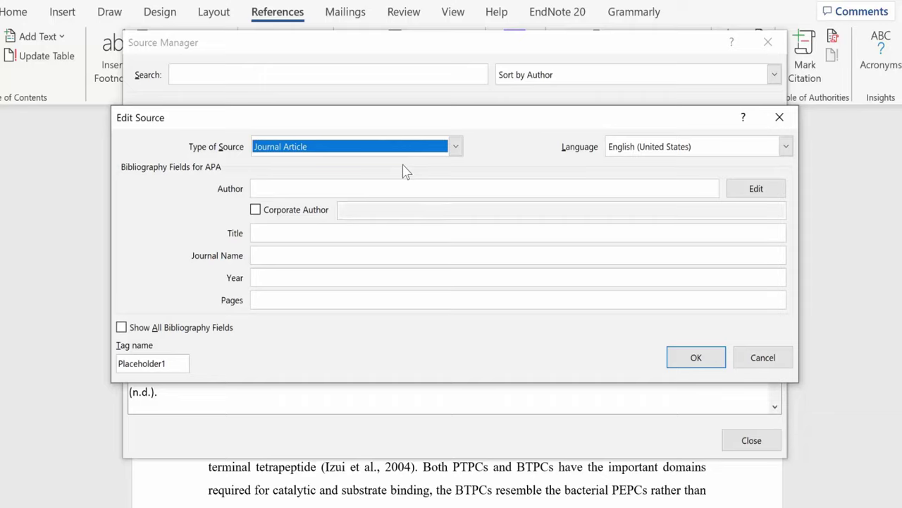
pyautogui.click(394, 152)
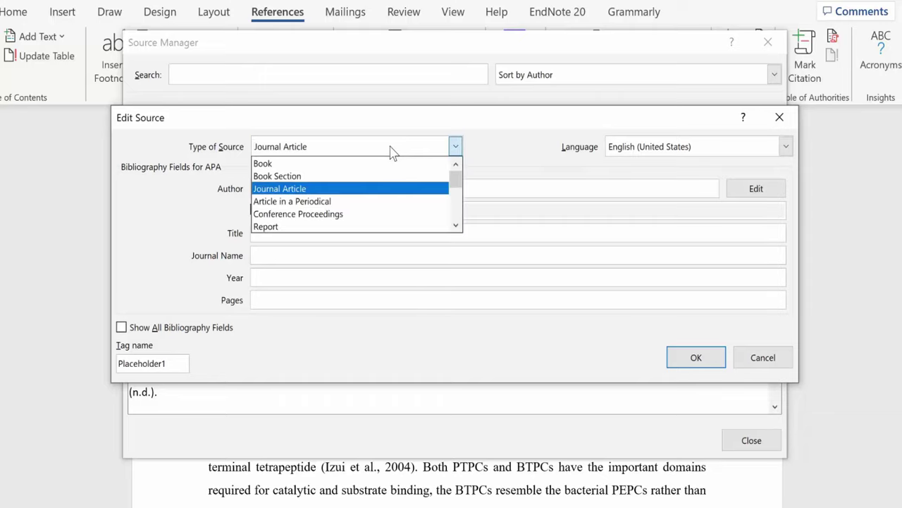
pyautogui.scroll(-1, 359, 171)
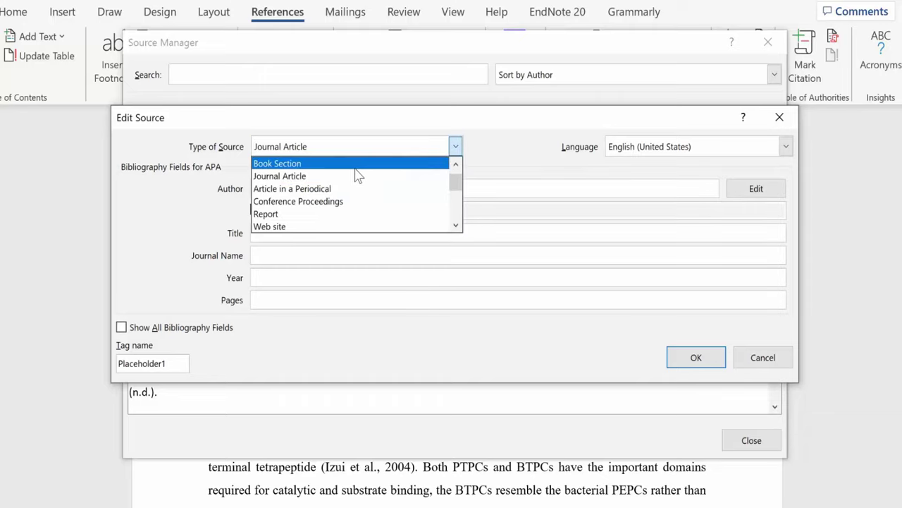
pyautogui.click(319, 227)
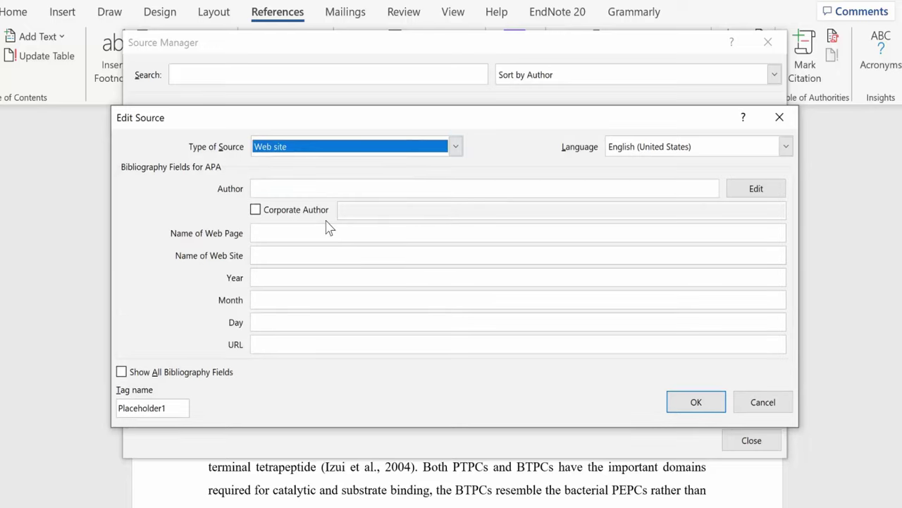
pyautogui.click(777, 118)
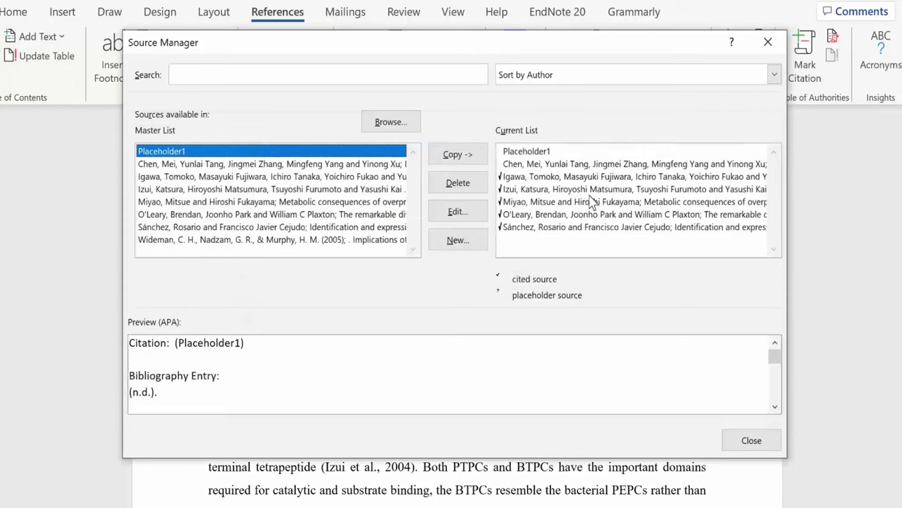
# Step: Try changing the 2010 BMC Plant Biology source in the current list to a Web site source with a URL
pyautogui.click(520, 178)
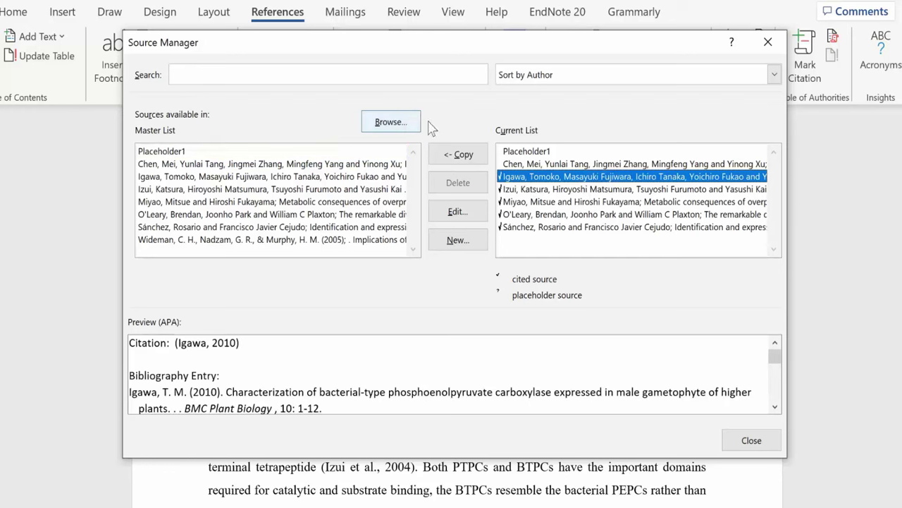
pyautogui.click(452, 215)
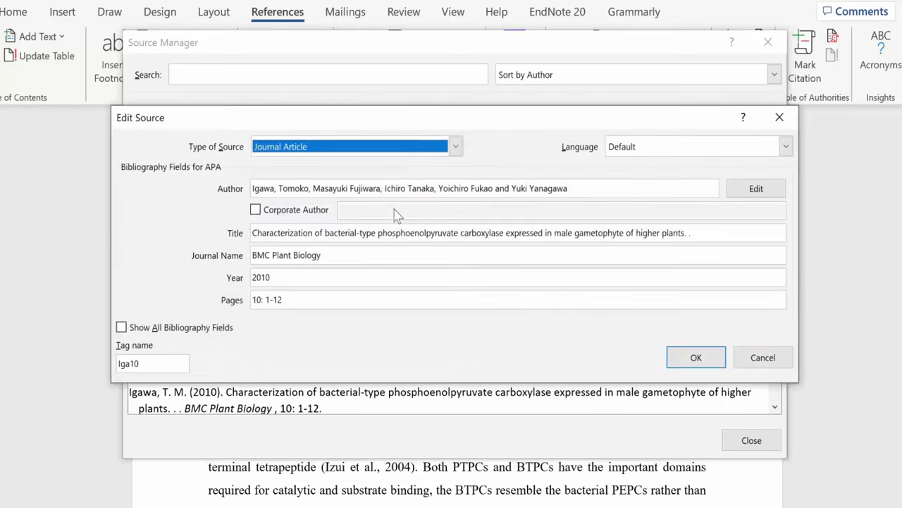
pyautogui.click(299, 146)
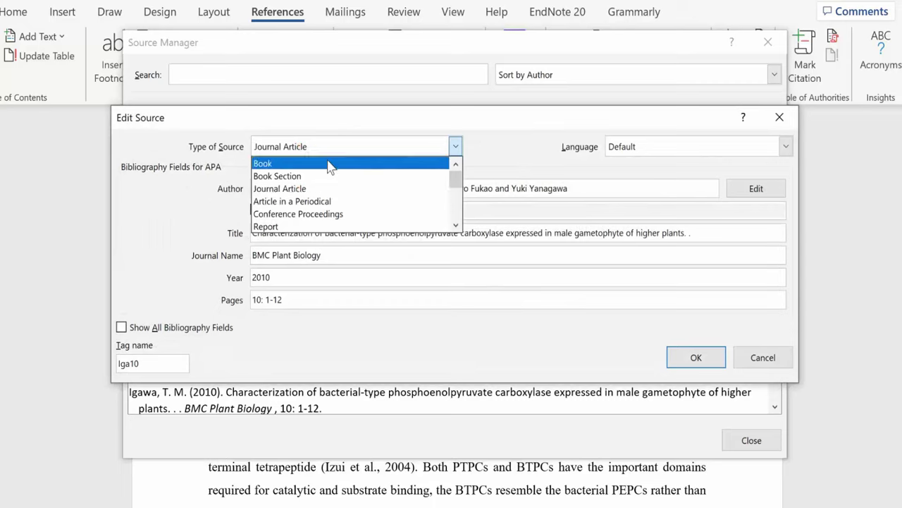
pyautogui.scroll(-1, 325, 183)
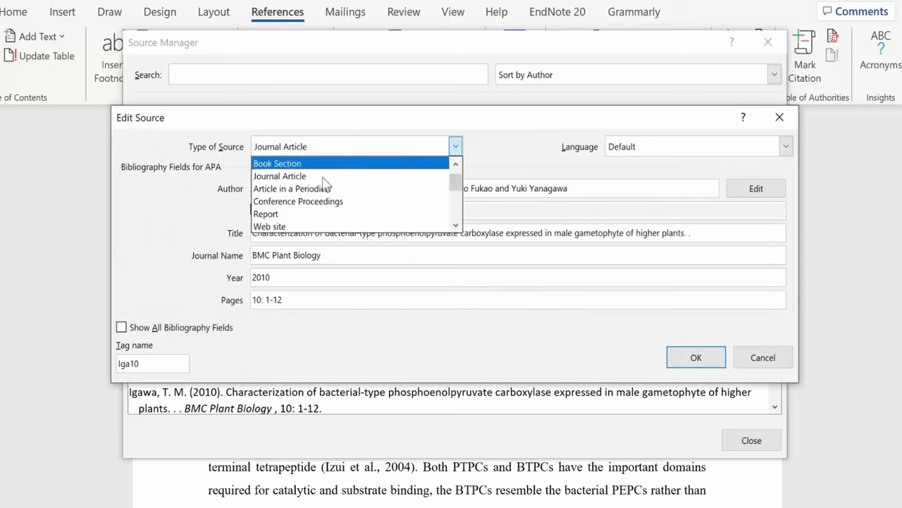
pyautogui.scroll(-1, 326, 185)
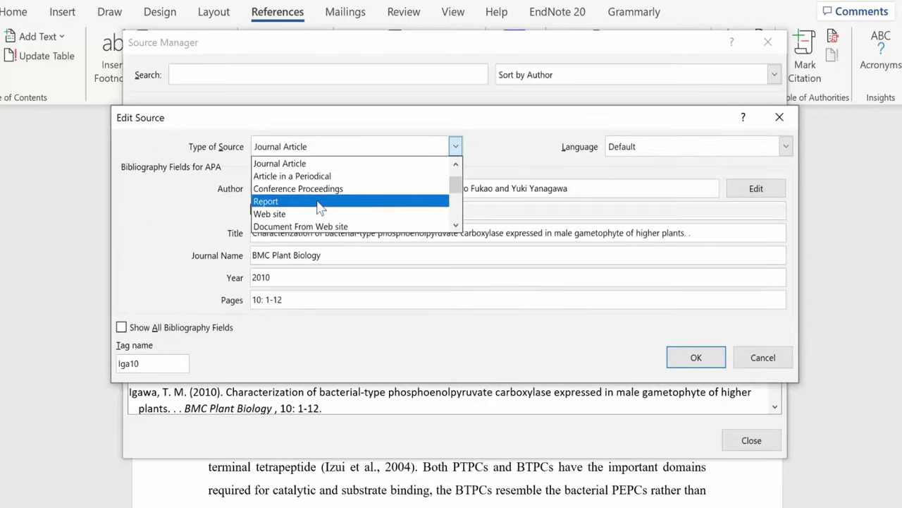
pyautogui.click(312, 215)
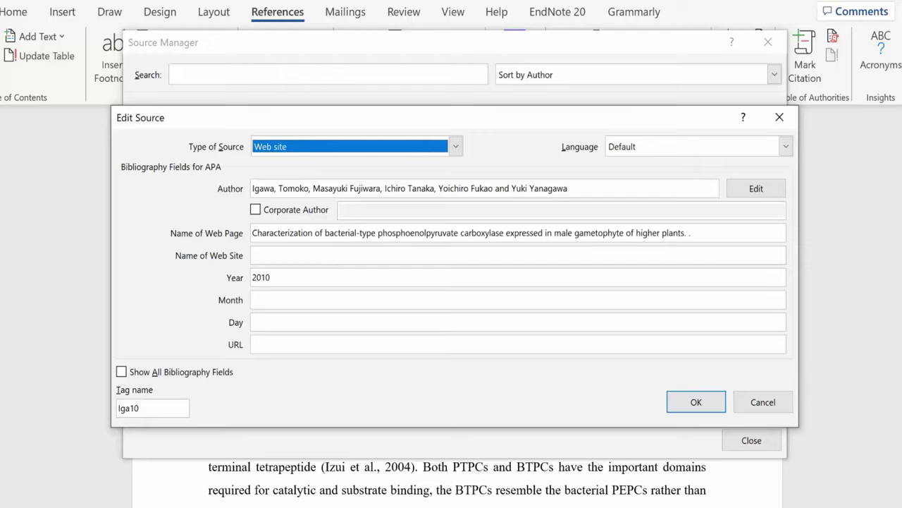
pyautogui.click(256, 344)
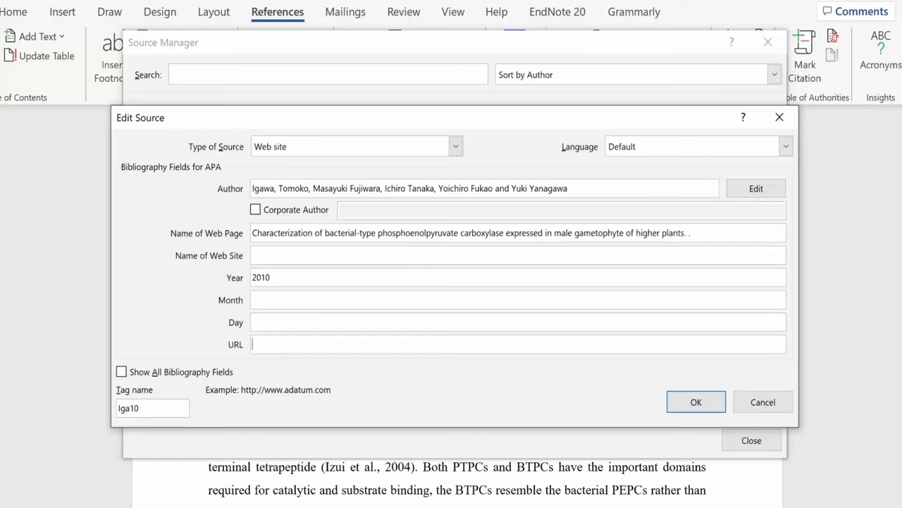
pyautogui.press('Return')
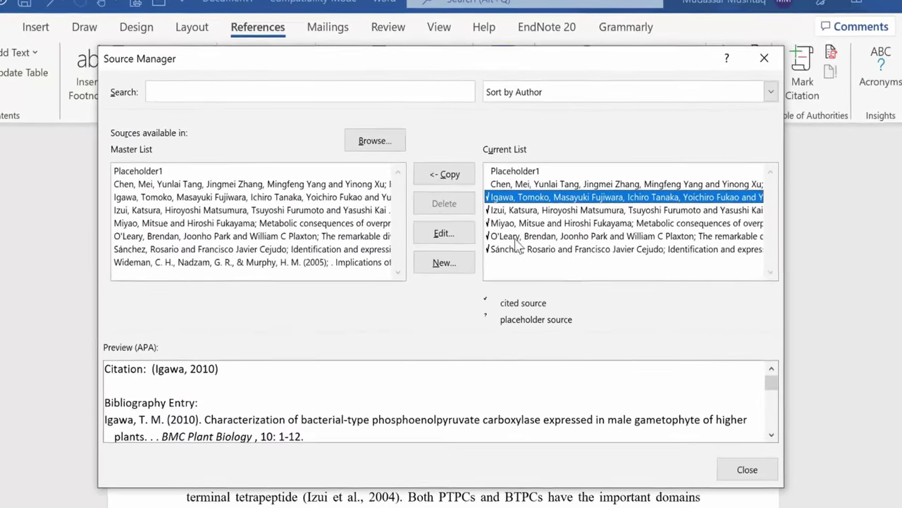
# Step: Review the author, title, year and pages fields of the 2003 Archives of Biochemistry and Biophysics source, then cancel editing
pyautogui.click(502, 223)
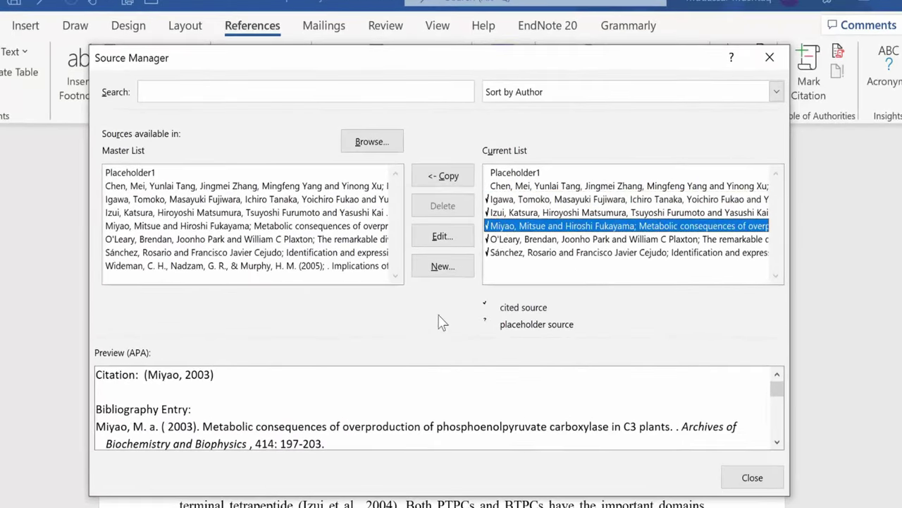
pyautogui.click(442, 237)
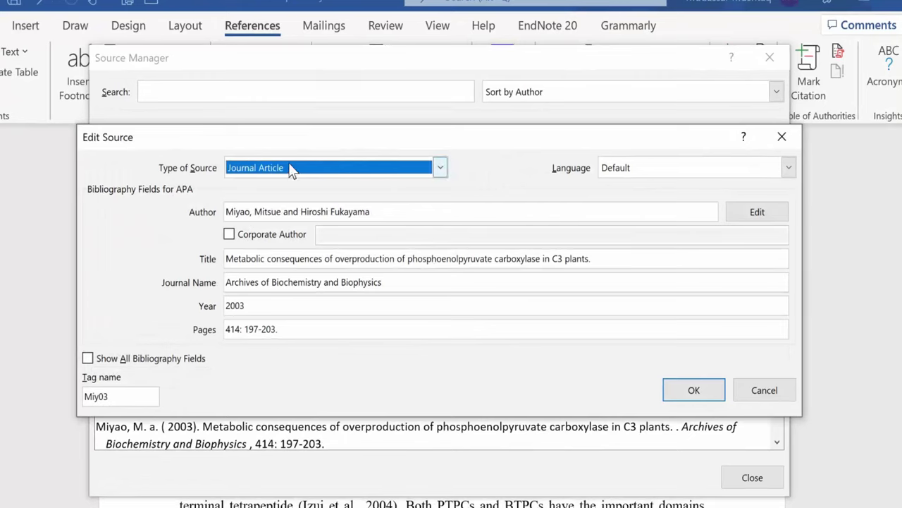
pyautogui.click(295, 211)
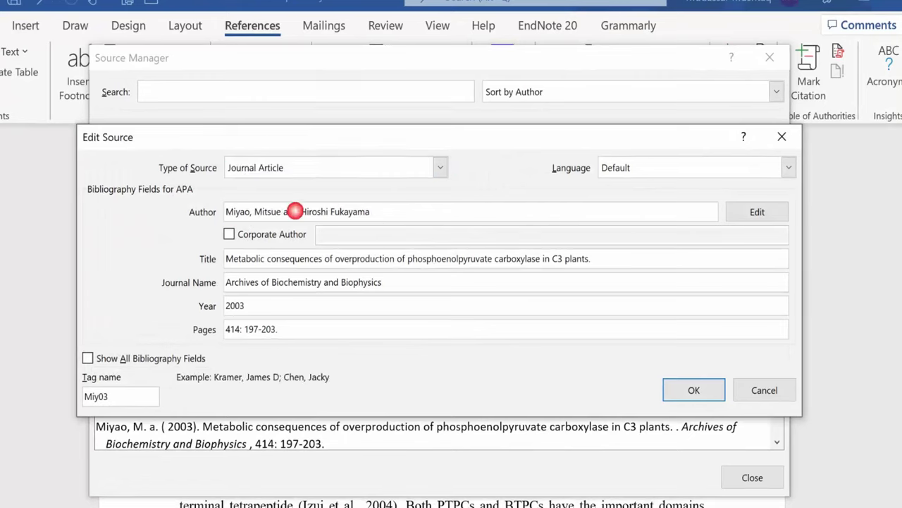
pyautogui.click(283, 258)
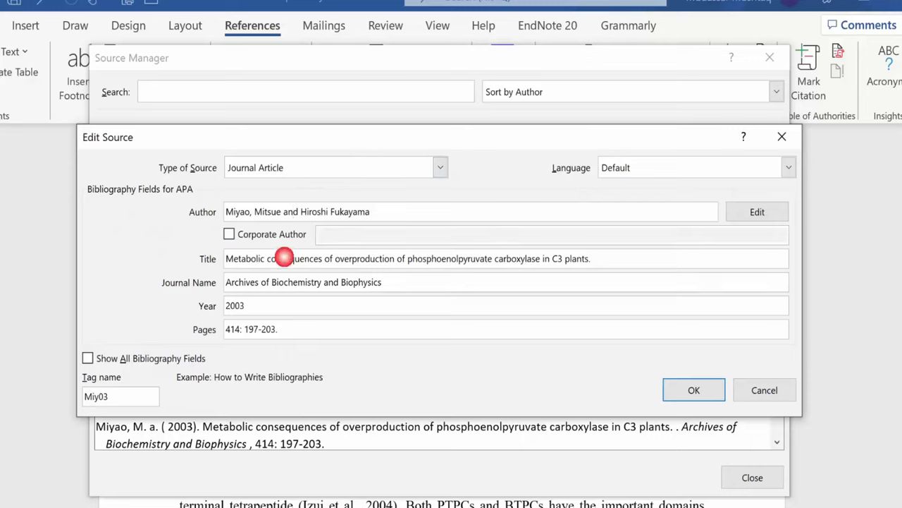
pyautogui.click(267, 299)
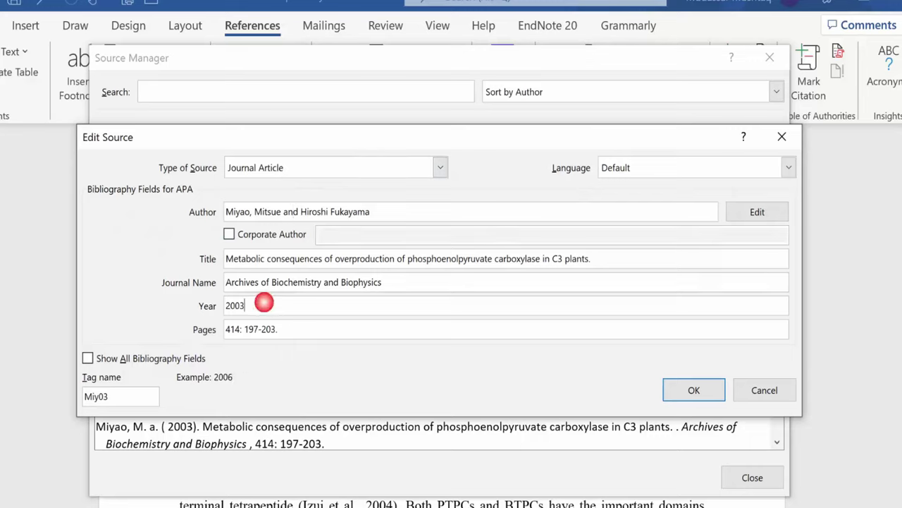
pyautogui.click(260, 329)
pyautogui.click(759, 392)
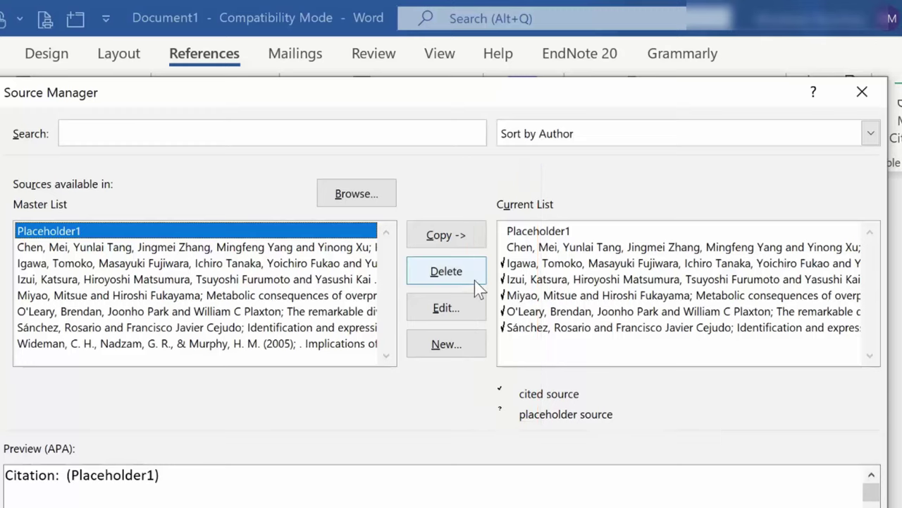
# Step: Open the Placeholder1 source from the master list for editing and look at its type of source
pyautogui.click(446, 310)
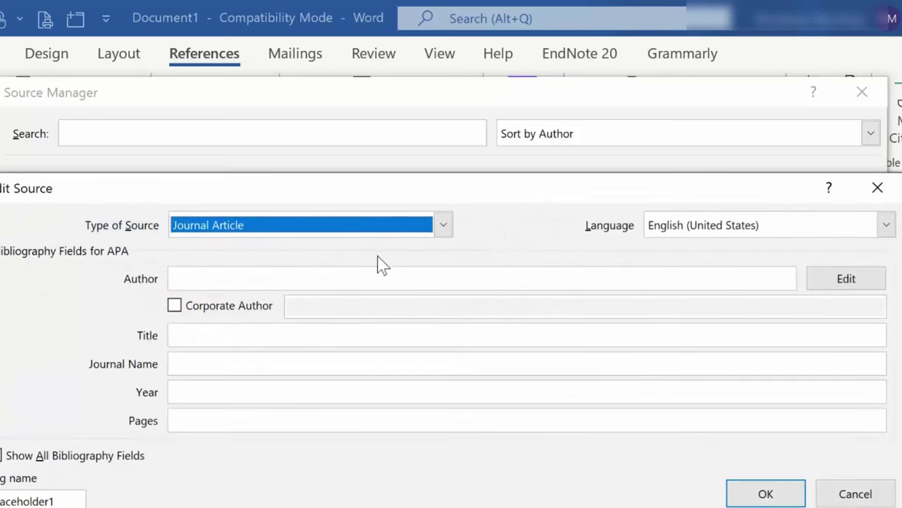
pyautogui.click(359, 224)
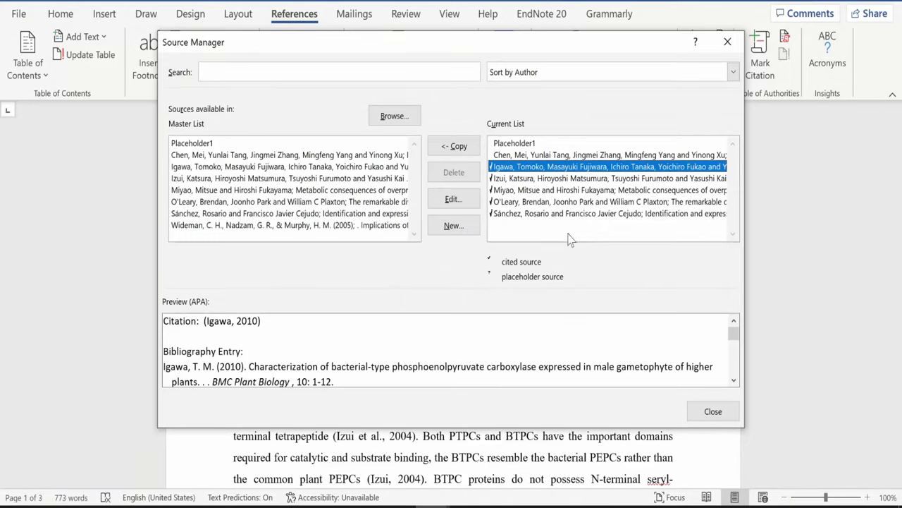
# Step: Inspect the author, title and year fields of the current list's 2003 source on C3 plants, then leave without saving
pyautogui.click(501, 191)
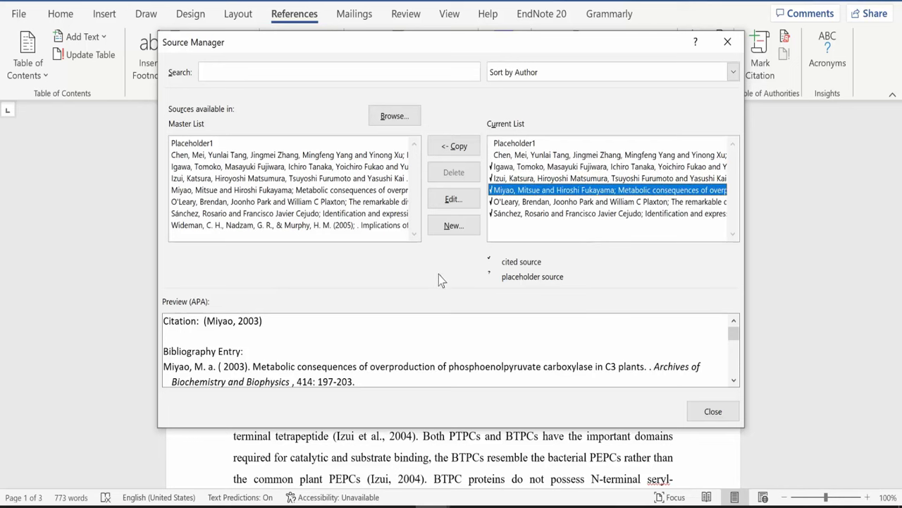
pyautogui.click(452, 200)
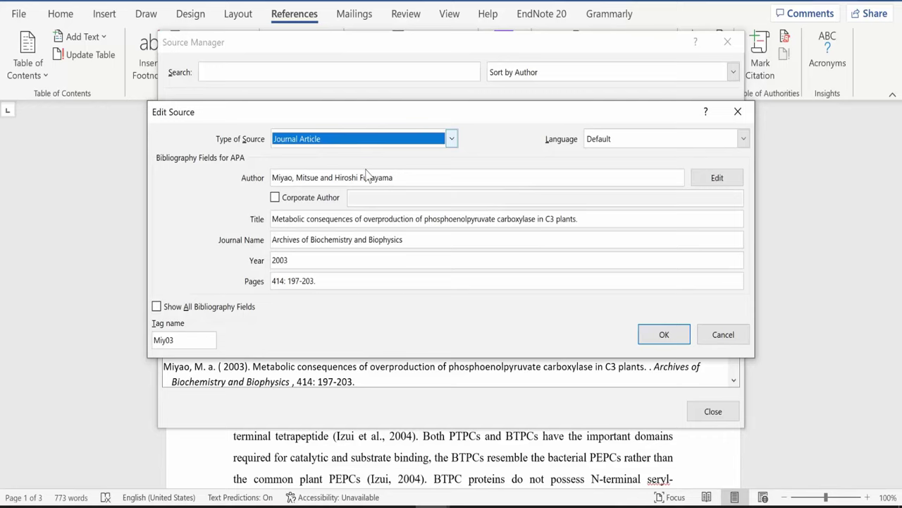
pyautogui.click(329, 176)
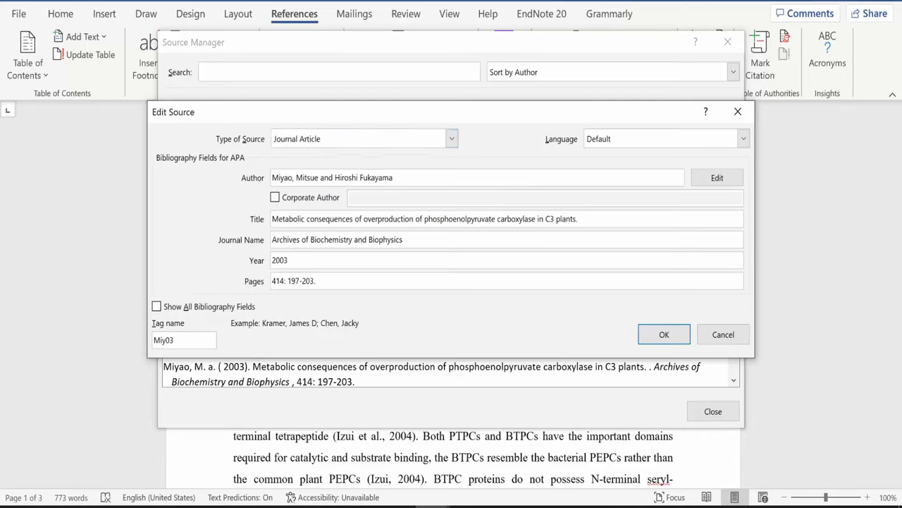
pyautogui.click(321, 218)
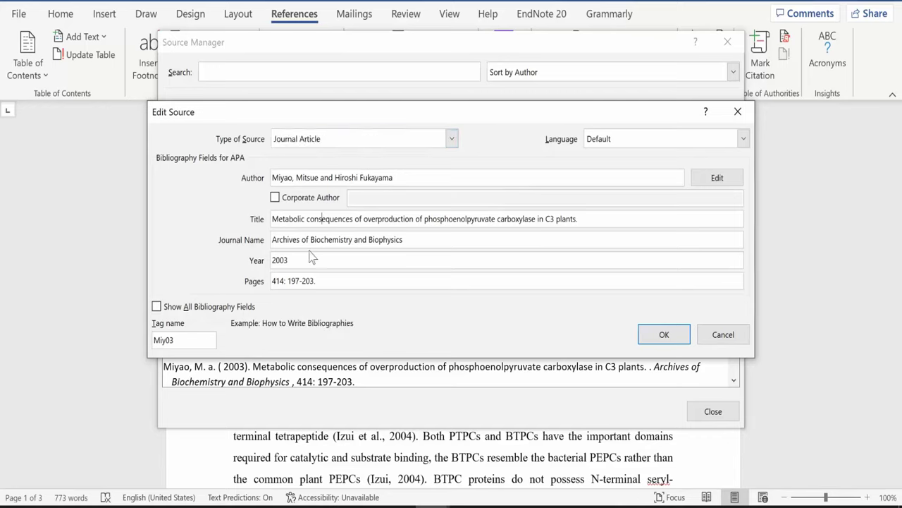
pyautogui.click(305, 258)
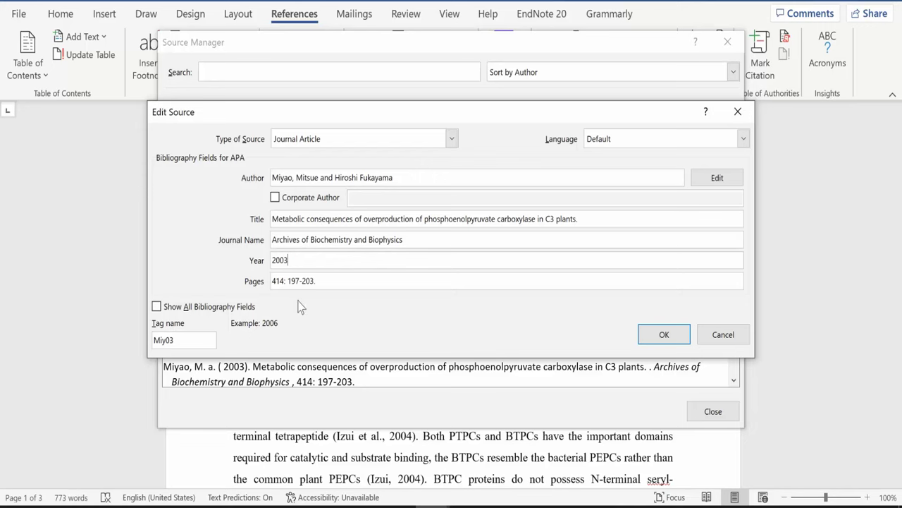
pyautogui.click(722, 335)
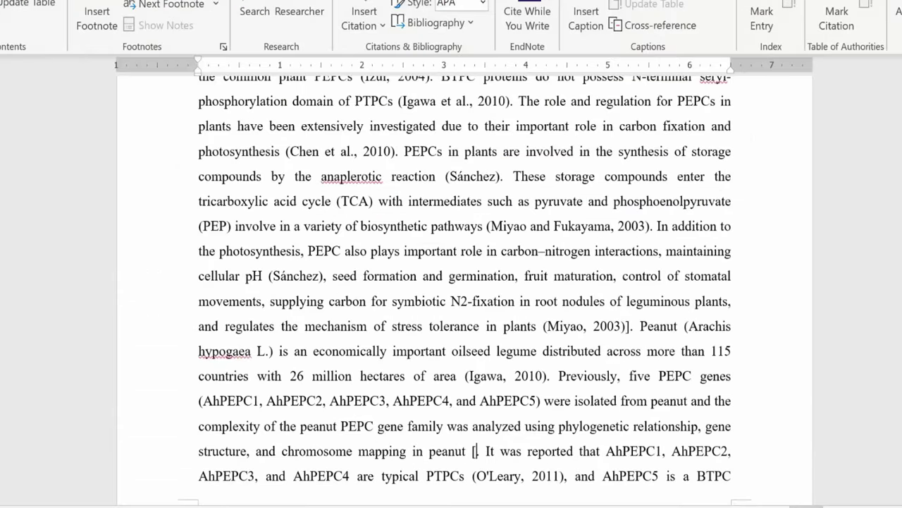
# Step: Select the APA Sixth Edition style and cite the 2010 source on bacterial-type phosphoenolpyruvate carboxylase after "phylogenetic relationship"
pyautogui.scroll(-2, 465, 282)
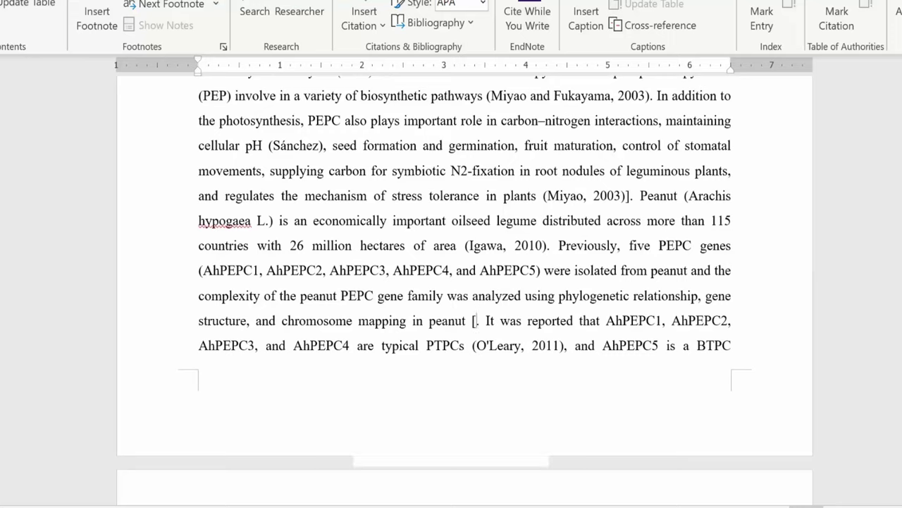
pyautogui.click(699, 296)
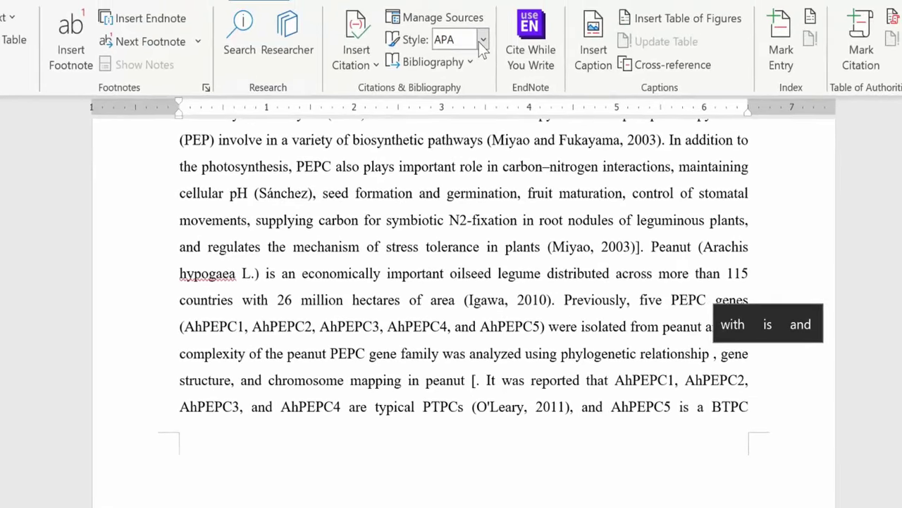
pyautogui.click(484, 41)
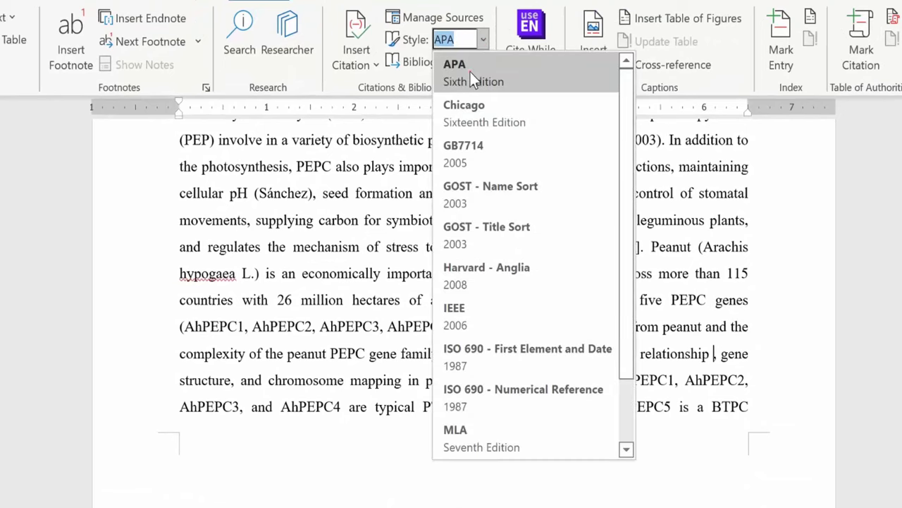
pyautogui.click(470, 71)
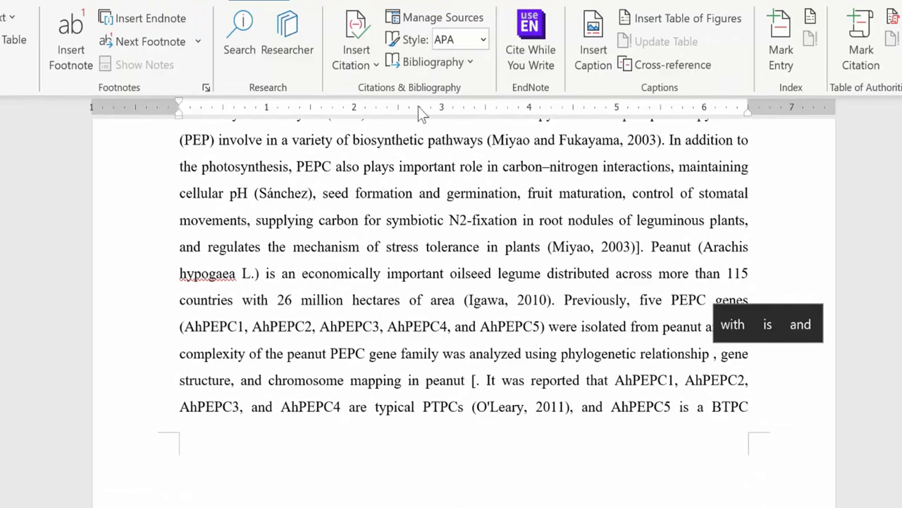
pyautogui.click(350, 63)
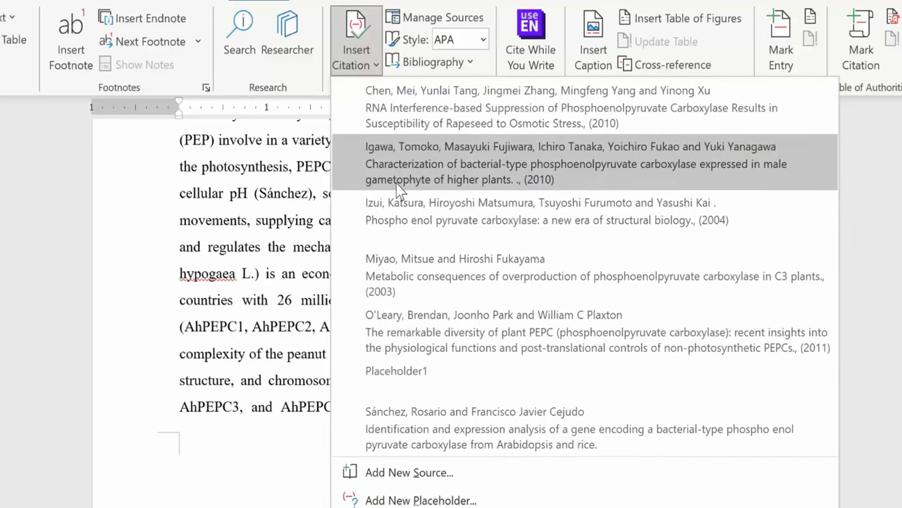
pyautogui.click(401, 169)
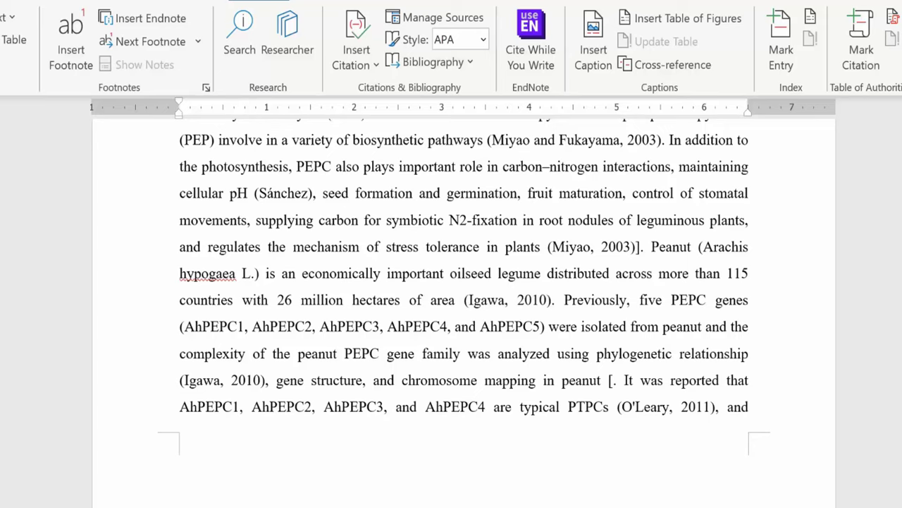
# Step: Insert a citation of the 2003 source on C3 plants after "root nodules of leguminous plants"
pyautogui.click(745, 220)
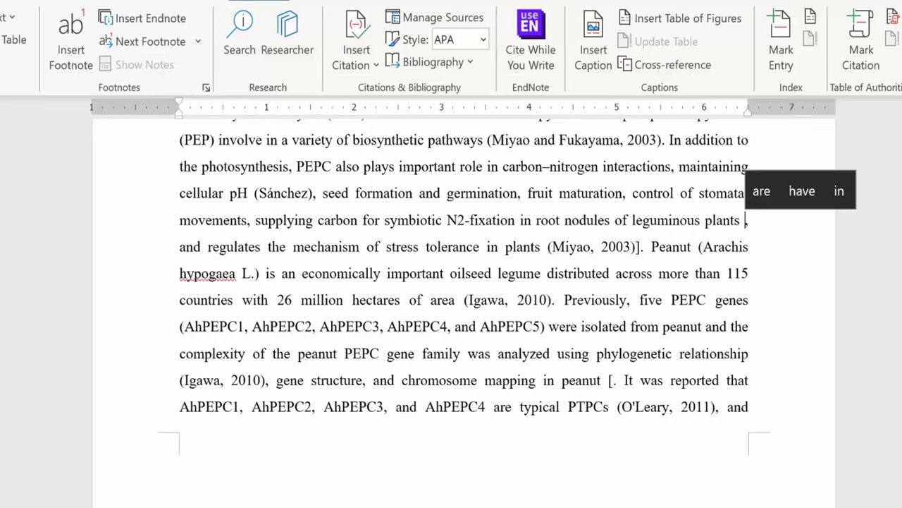
pyautogui.click(356, 59)
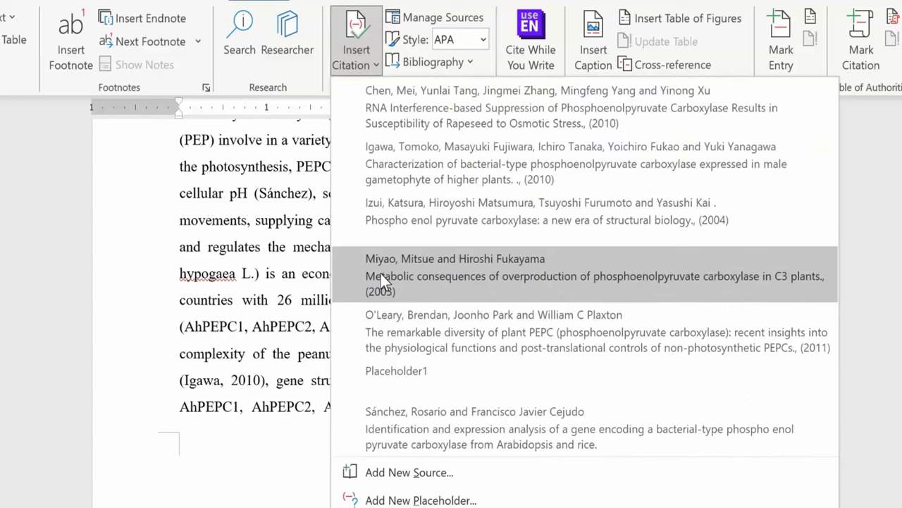
pyautogui.click(381, 274)
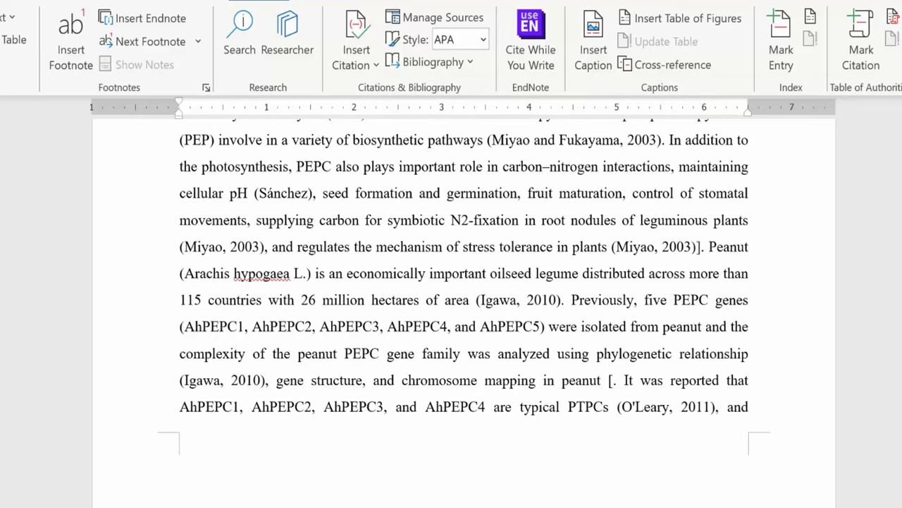
# Step: Replace the bracketed number [15] after "except AhPEPC2" with a citation of the Arabidopsis and rice gene source
pyautogui.scroll(-3, 464, 308)
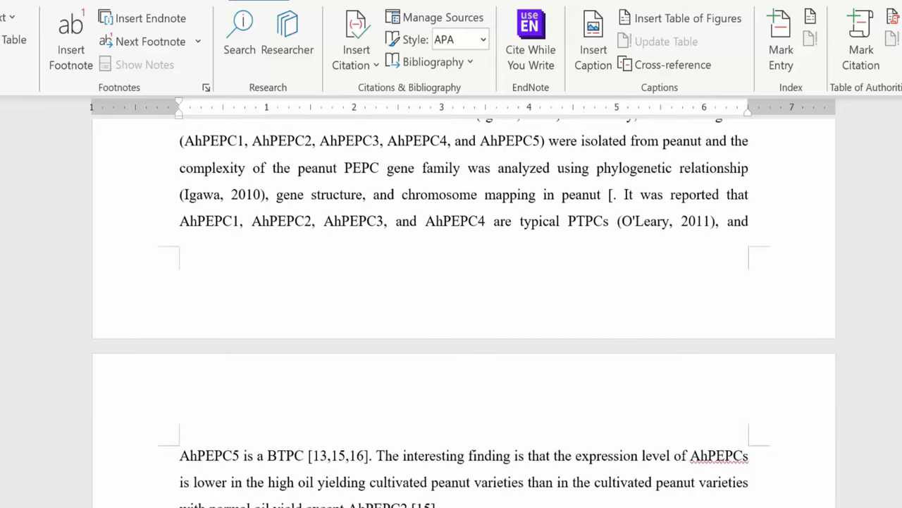
pyautogui.press('BackSpace')
pyautogui.press('BackSpace')
pyautogui.click(356, 53)
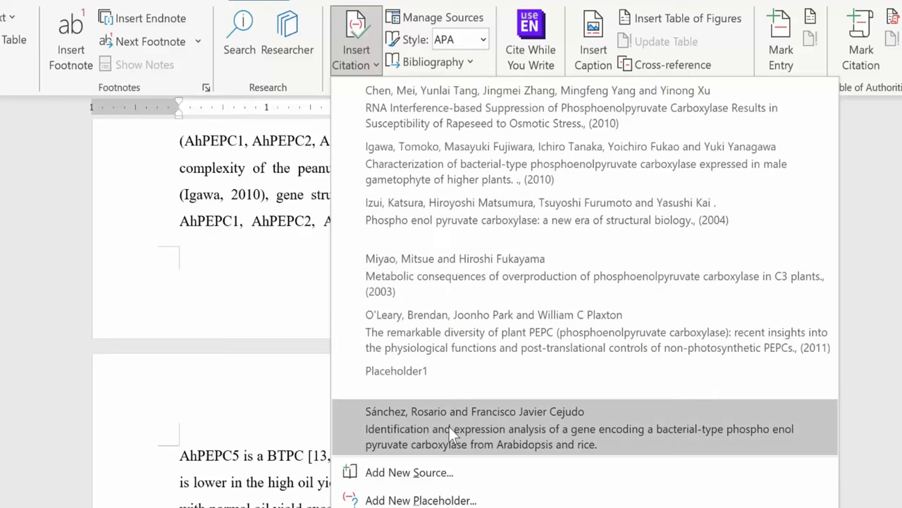
pyautogui.click(449, 427)
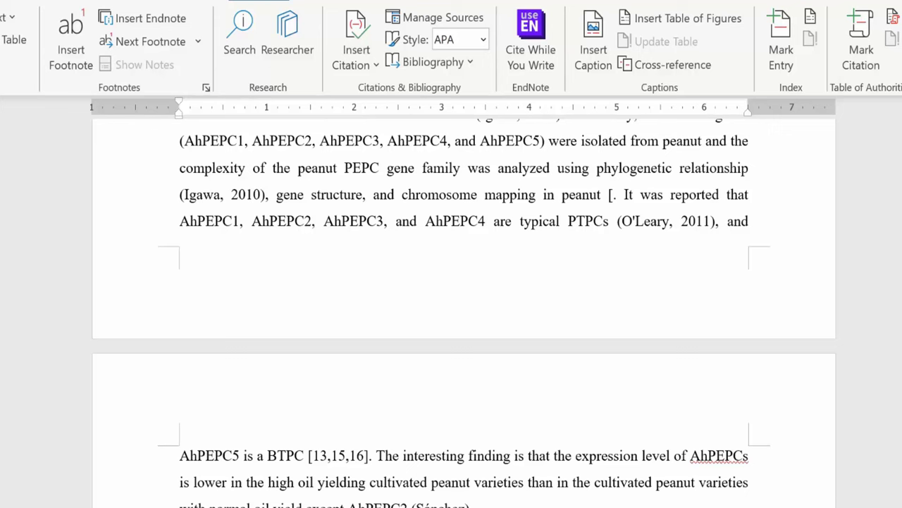
# Step: Review the in-text citations in the paragraph, the manually written reference list and the existing bibliography
pyautogui.scroll(5, 435, 404)
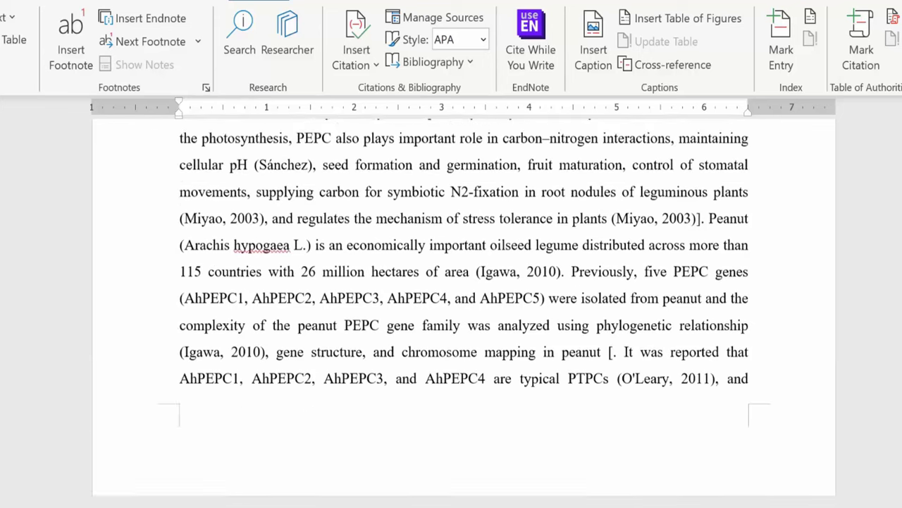
pyautogui.scroll(2, 464, 307)
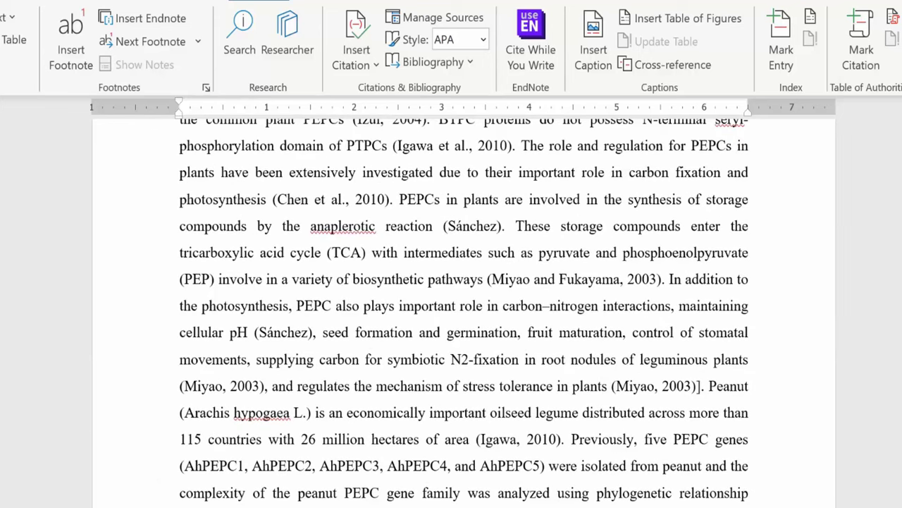
pyautogui.click(498, 438)
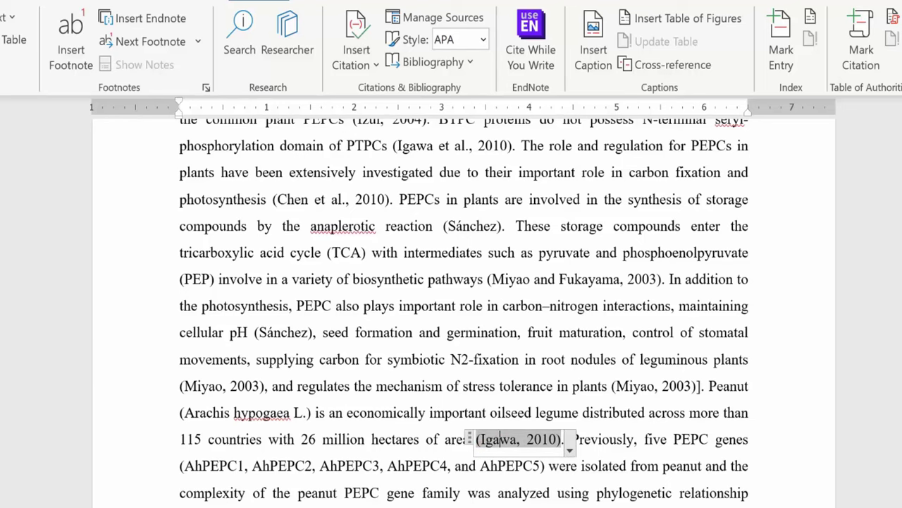
pyautogui.click(477, 469)
pyautogui.scroll(-9, 486, 470)
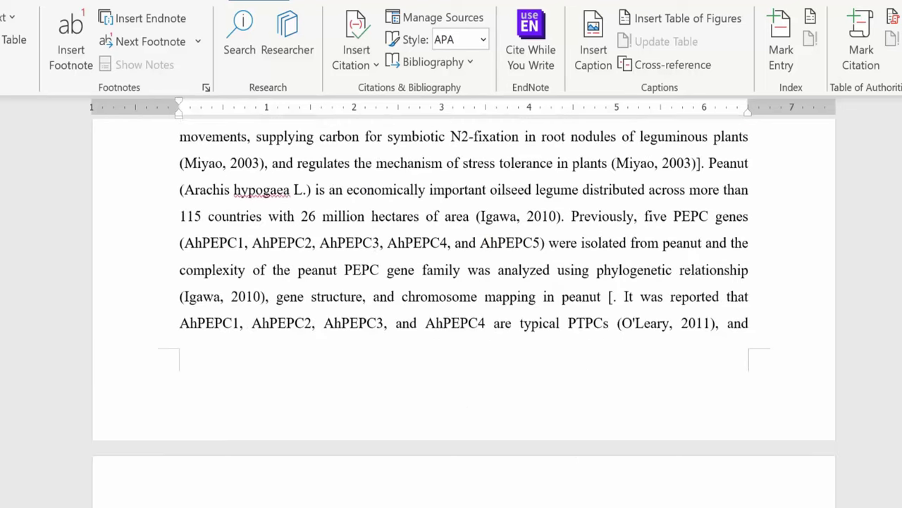
pyautogui.scroll(-15, 451, 423)
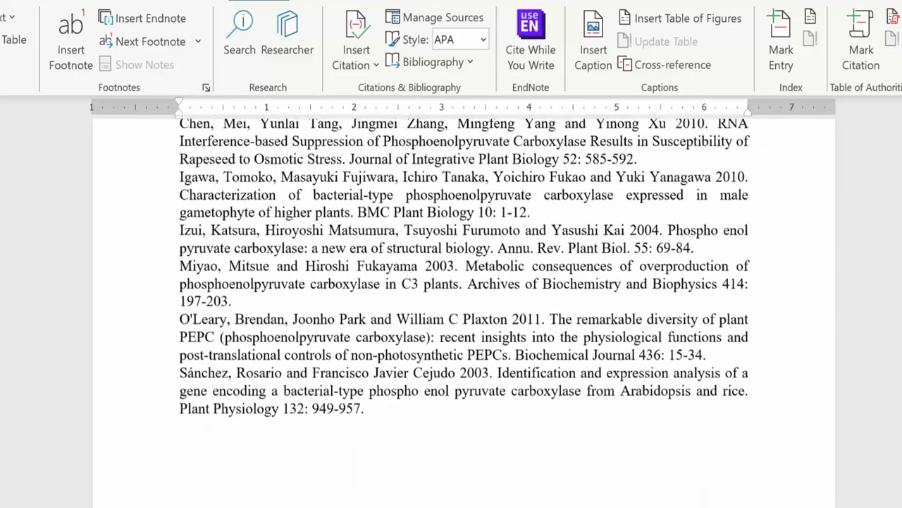
pyautogui.scroll(-5, 465, 338)
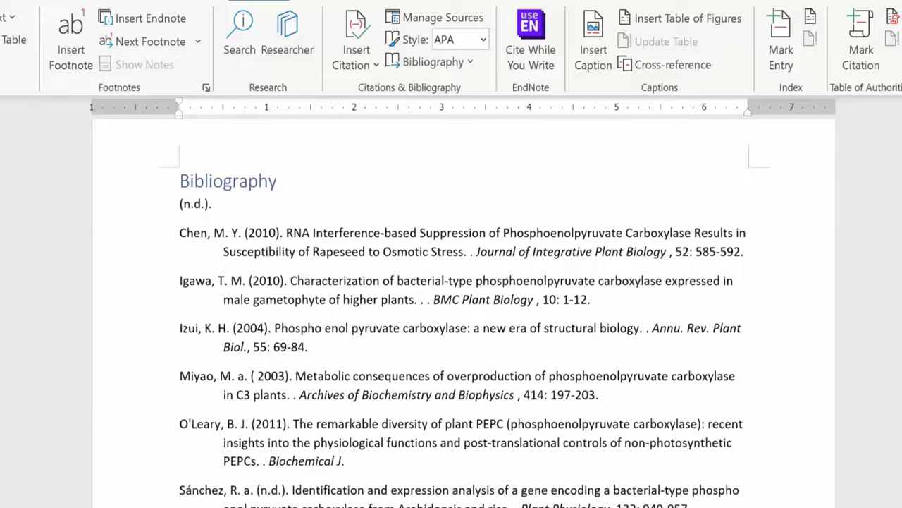
# Step: Add a page break after the existing bibliography and insert the built-in Bibliography on the new page
pyautogui.scroll(-1, 464, 310)
pyautogui.click(352, 340)
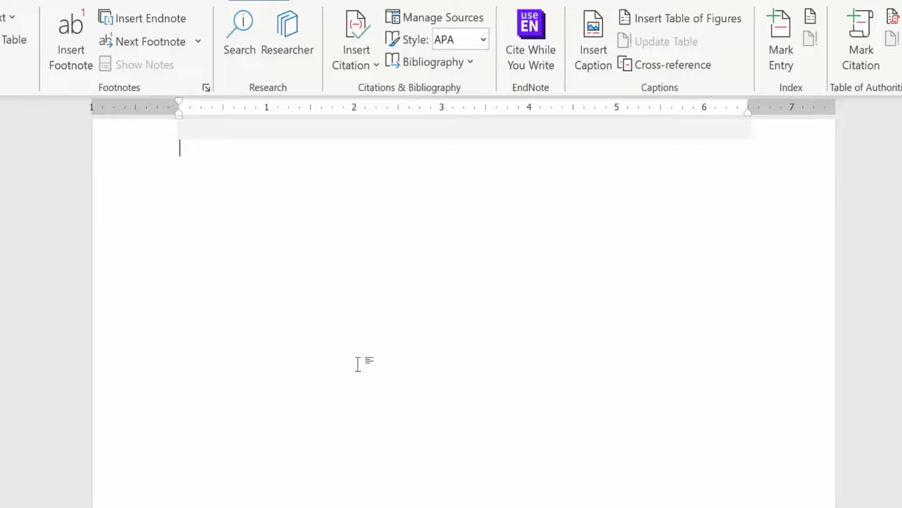
pyautogui.hotkey('ctrl', 'Return')
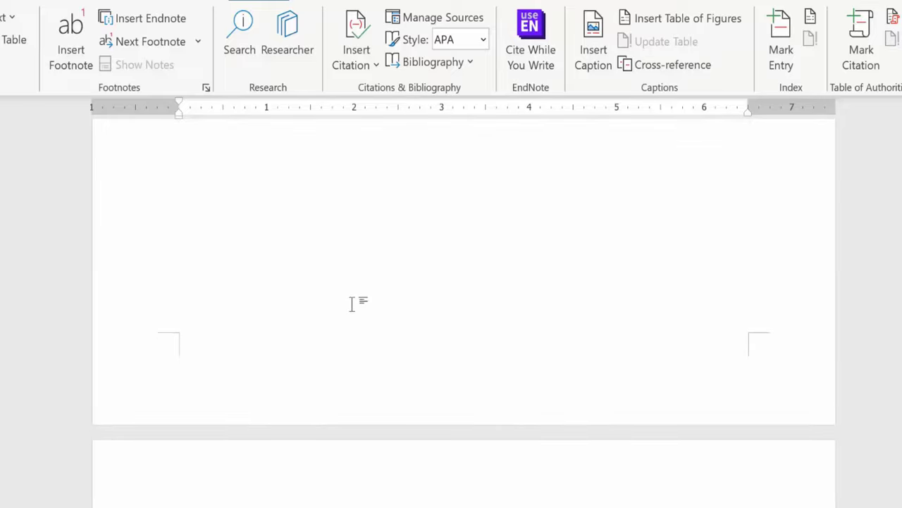
pyautogui.scroll(-3, 353, 302)
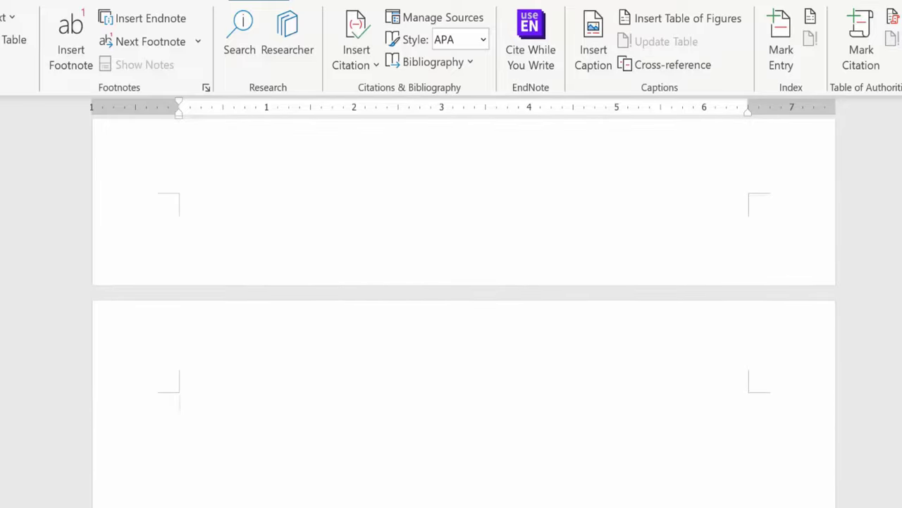
pyautogui.click(416, 61)
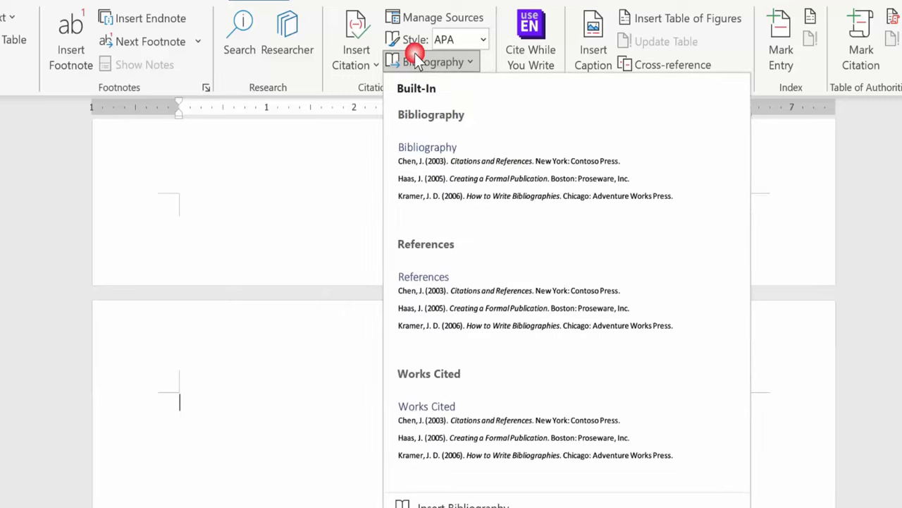
pyautogui.click(444, 175)
pyautogui.scroll(5, 451, 282)
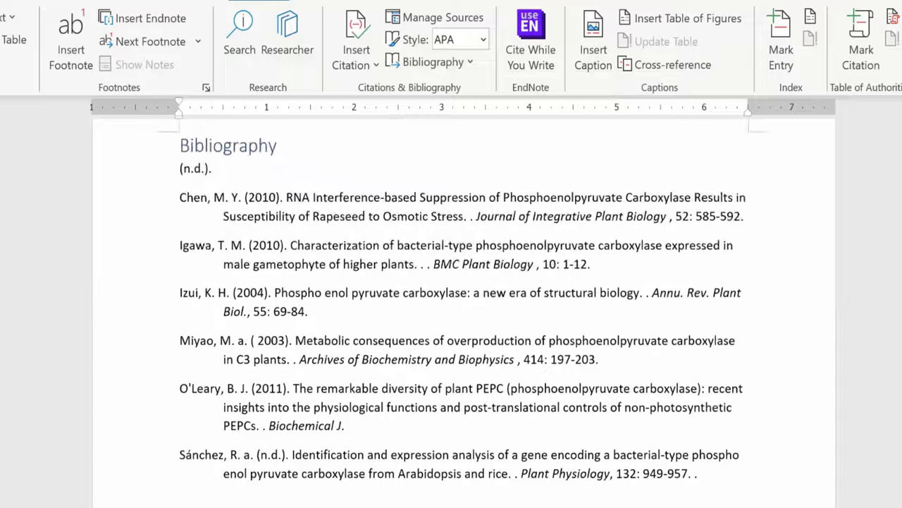